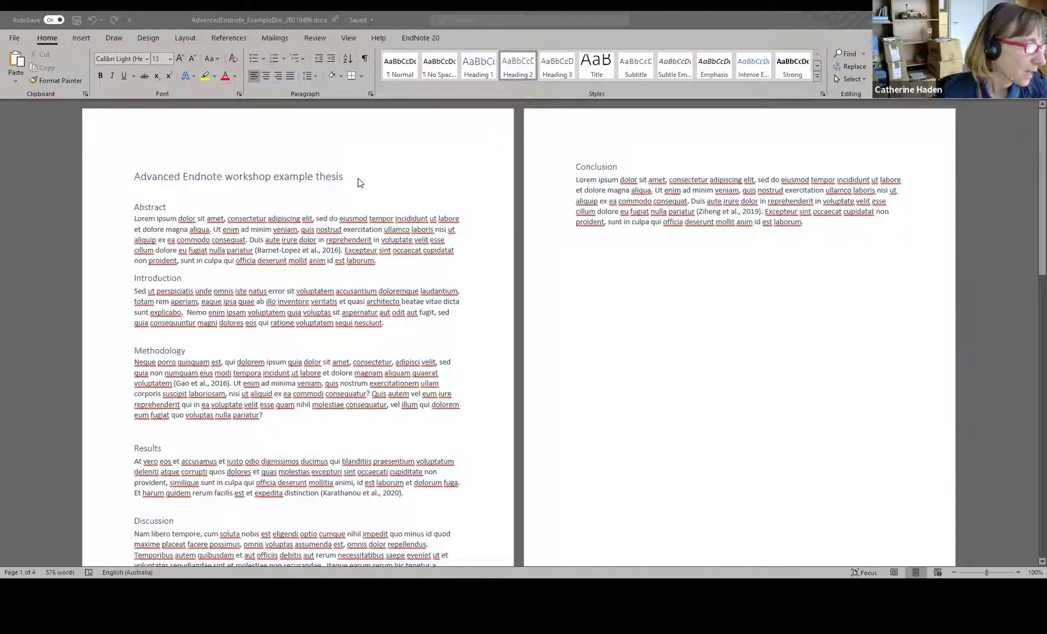
Convert the document's EndNote citations to unformatted citations.
{"action": "left_click", "coordinate": [420, 37]}
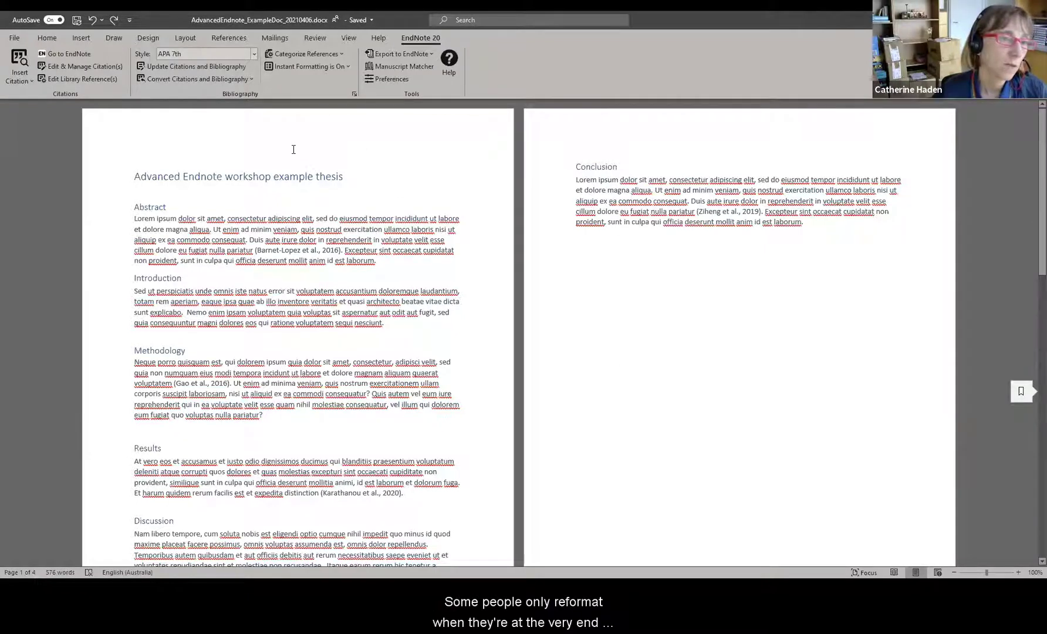
{"action": "left_click", "coordinate": [252, 80]}
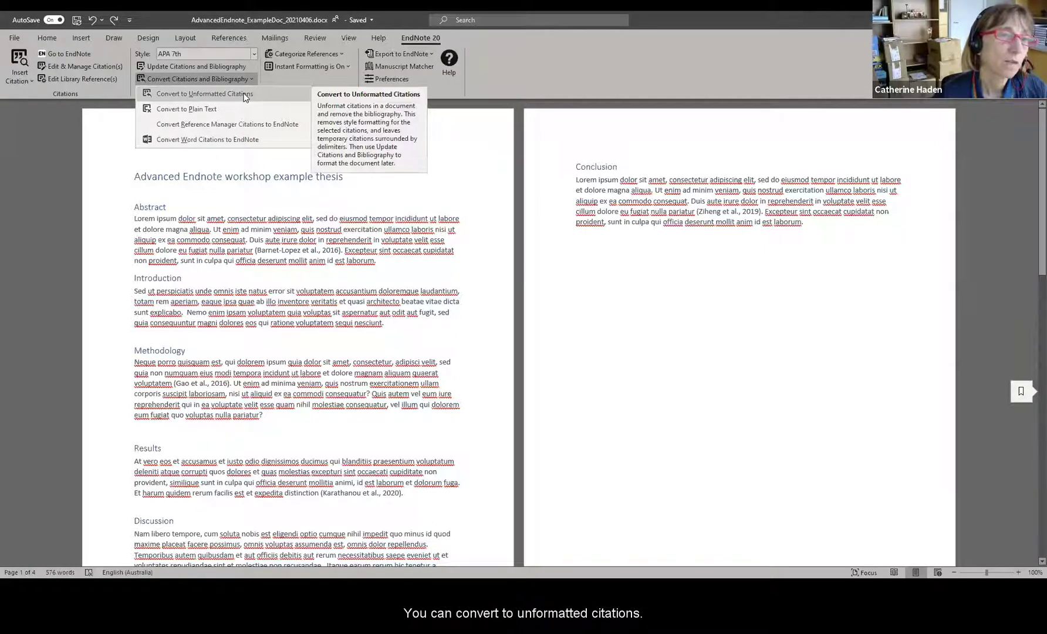
{"action": "left_click", "coordinate": [244, 94]}
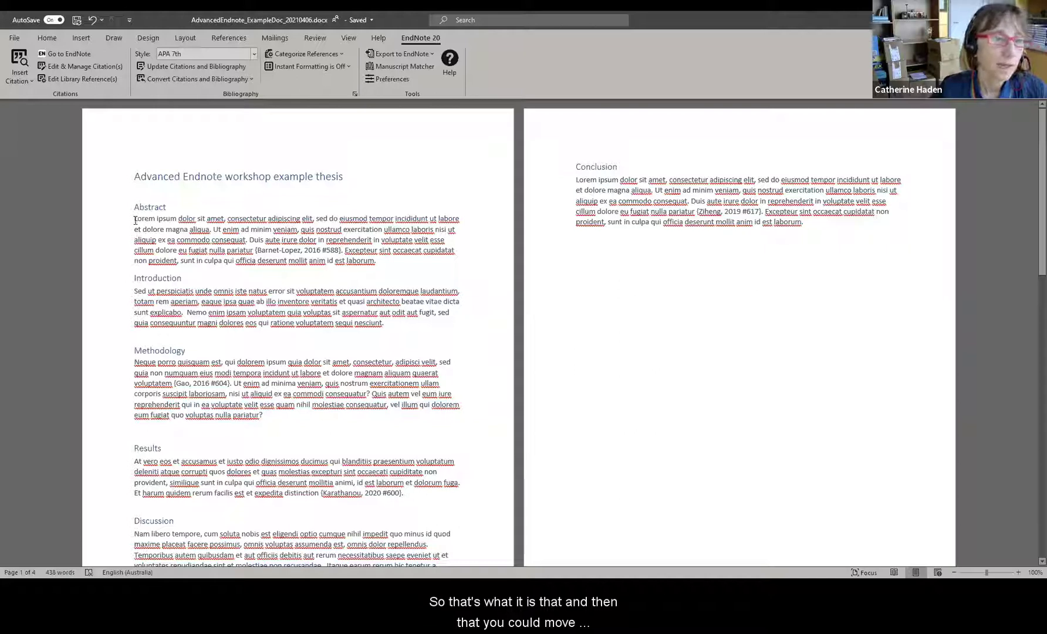
Cut the paragraph under the Abstract heading and paste it below the Methodology paragraph, above the Results heading.
{"action": "left_click_drag", "start_coordinate": [135, 219], "coordinate": [408, 262]}
{"action": "key", "text": "ctrl+c"}
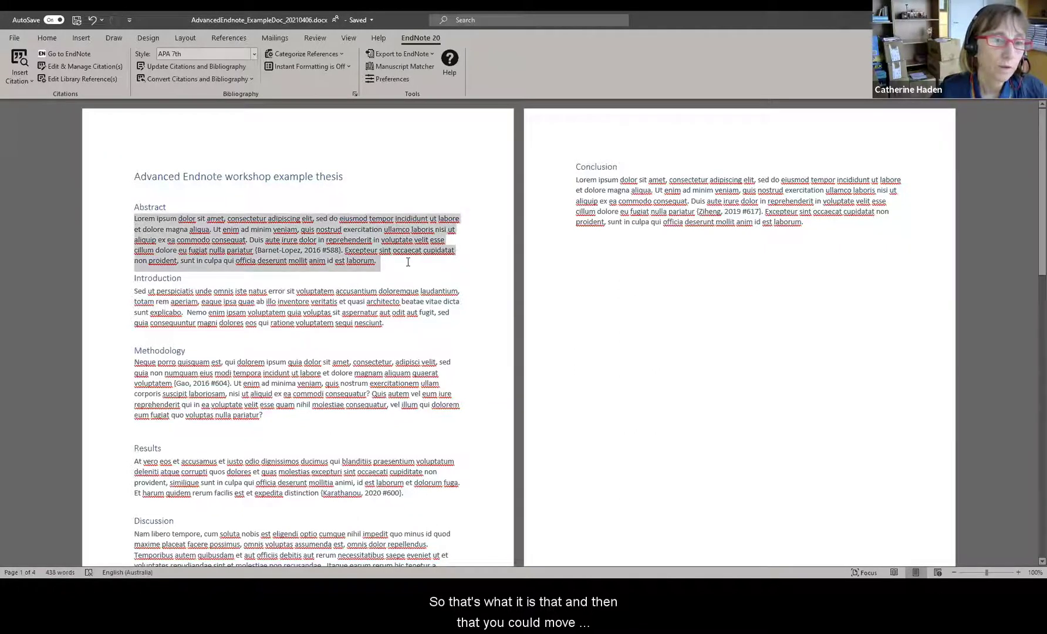
{"action": "right_click", "coordinate": [337, 250]}
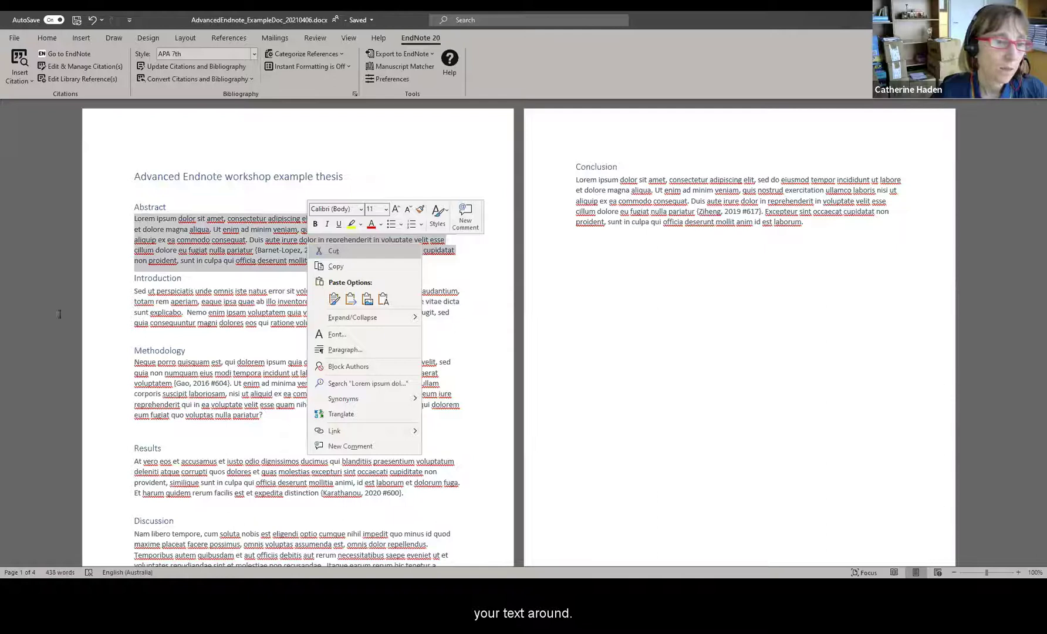
{"action": "left_click", "coordinate": [367, 249]}
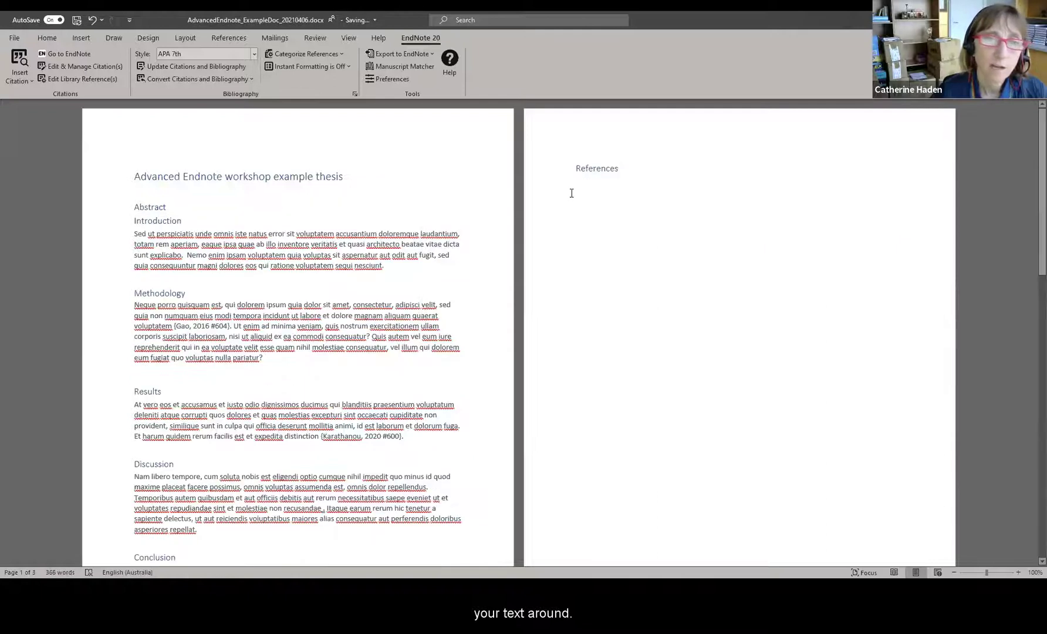
{"action": "left_click", "coordinate": [141, 374]}
{"action": "right_click", "coordinate": [141, 373]}
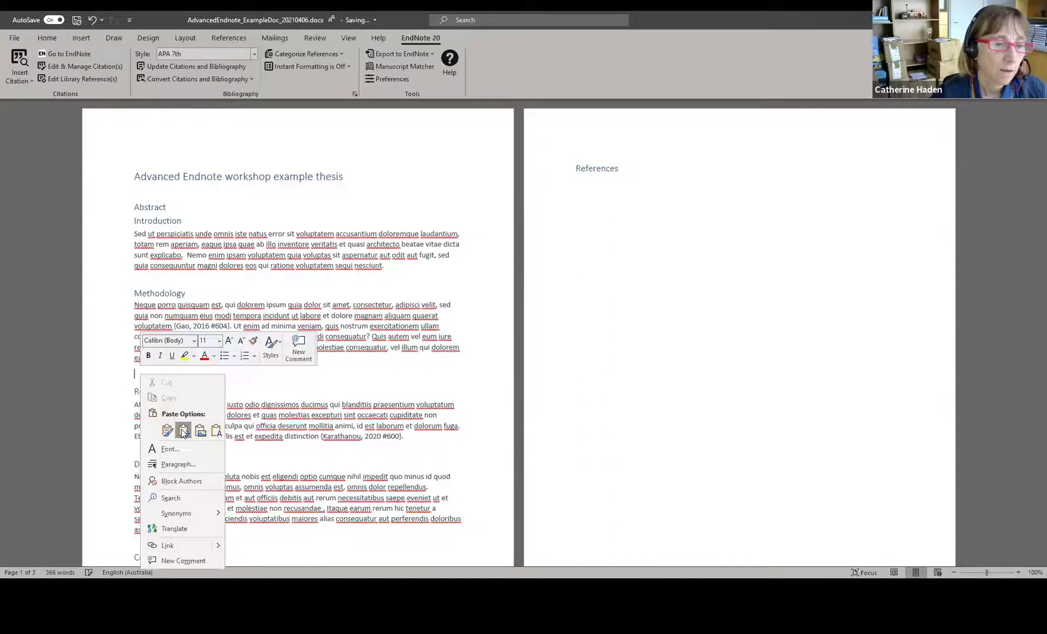
{"action": "left_click", "coordinate": [183, 432]}
Update the citations and bibliography in APA 7th style and check the reference list at the end of the document.
{"action": "left_click", "coordinate": [172, 67]}
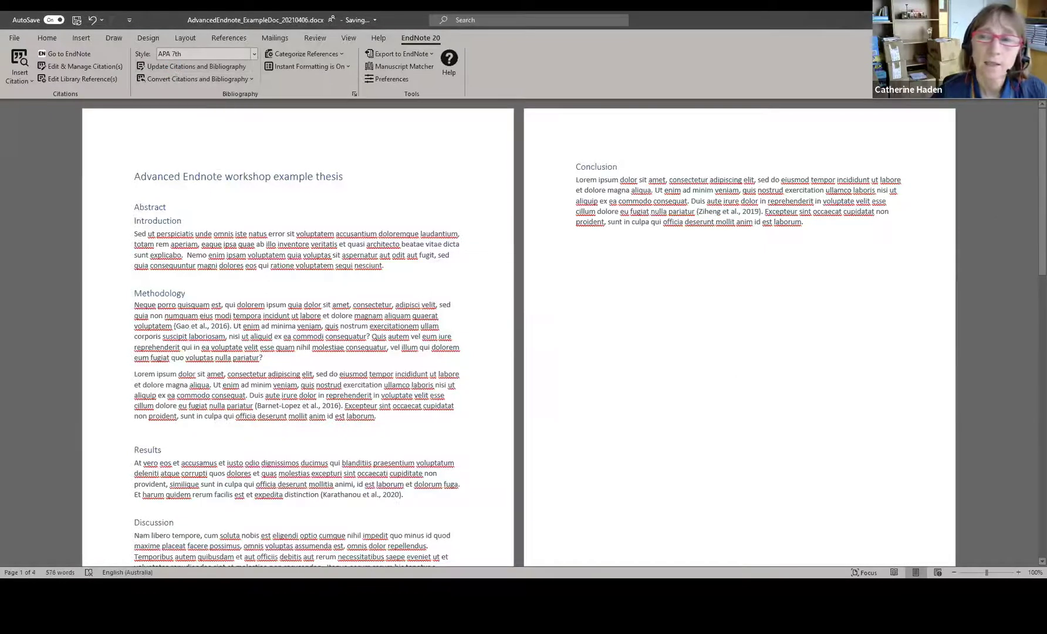
{"action": "left_click_drag", "start_coordinate": [1028, 183], "coordinate": [1031, 437]}
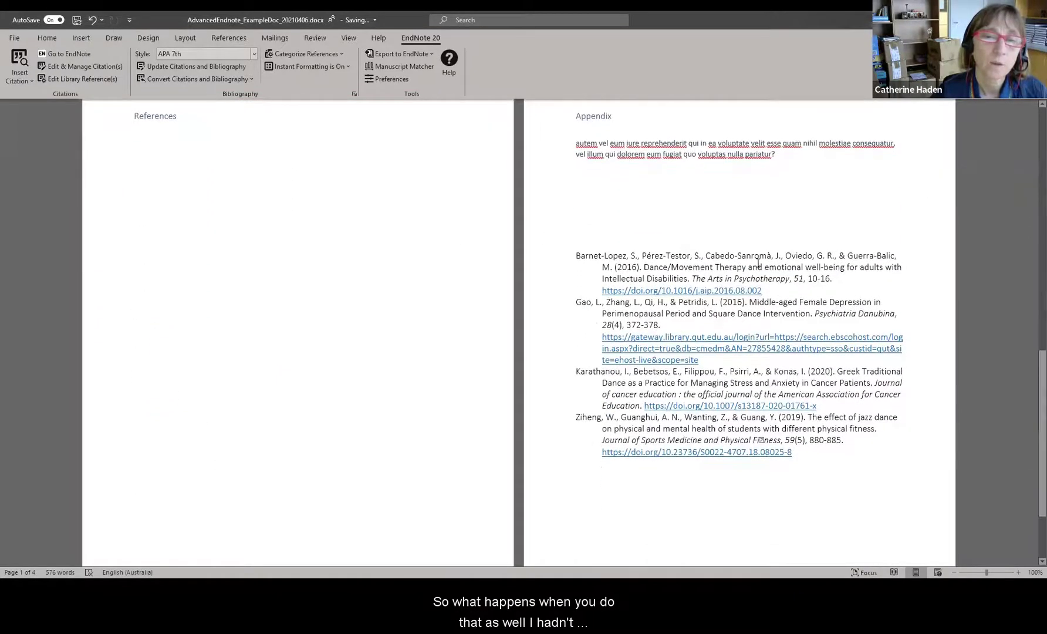
Convert the citations to unformatted once more and regenerate the reference list by updating the citations and bibliography.
{"action": "left_click", "coordinate": [249, 80]}
{"action": "left_click", "coordinate": [220, 95]}
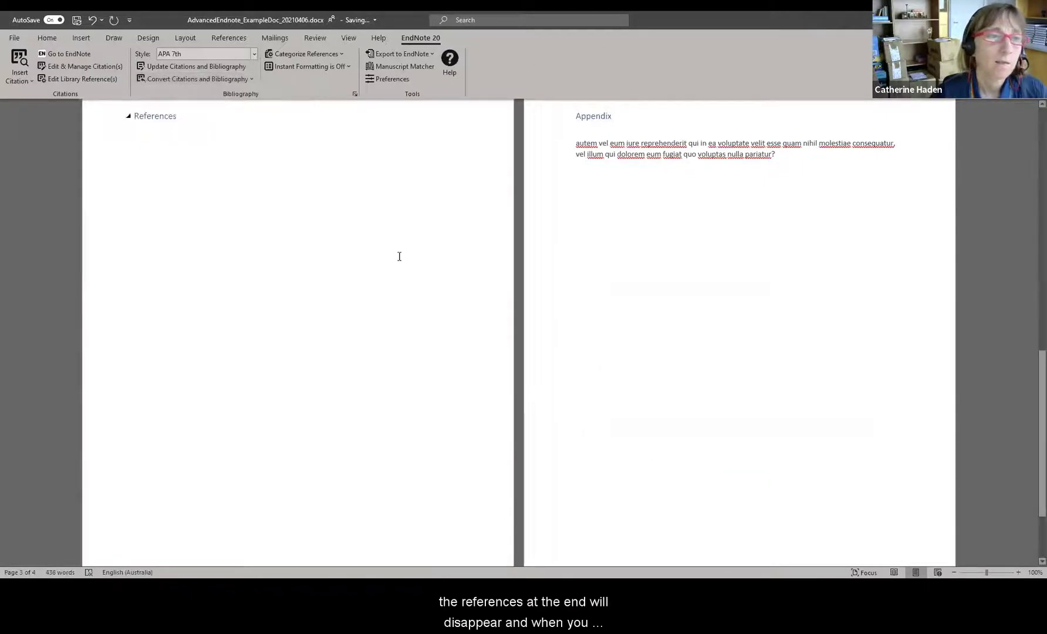
{"action": "left_click", "coordinate": [165, 66]}
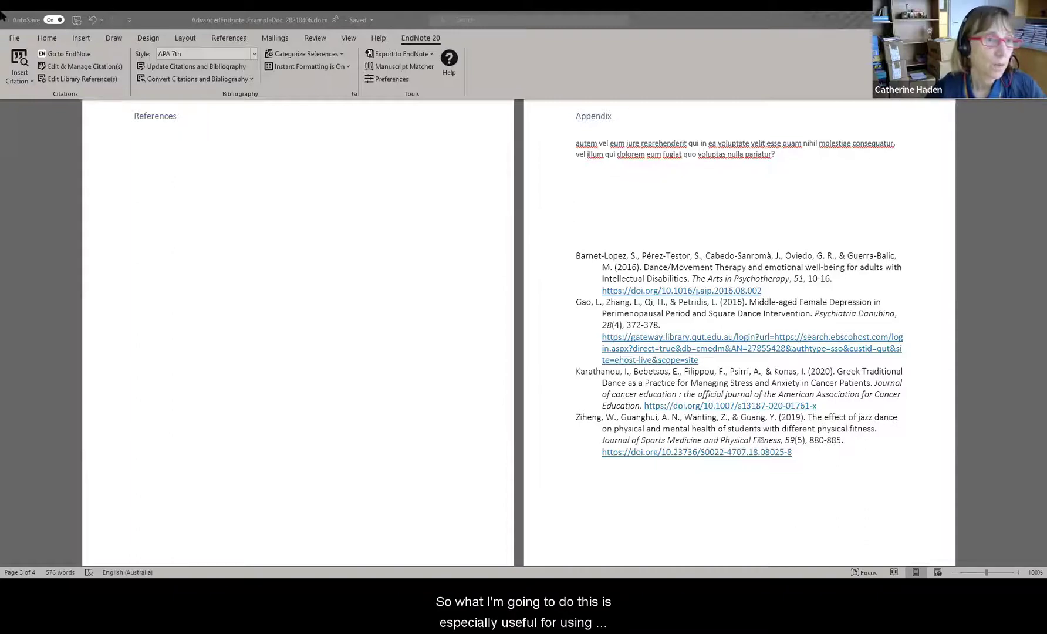
With formatting marks shown, cut the reference list from the Appendix page, paste it under the References heading, and hide the marks.
{"action": "left_click", "coordinate": [48, 39]}
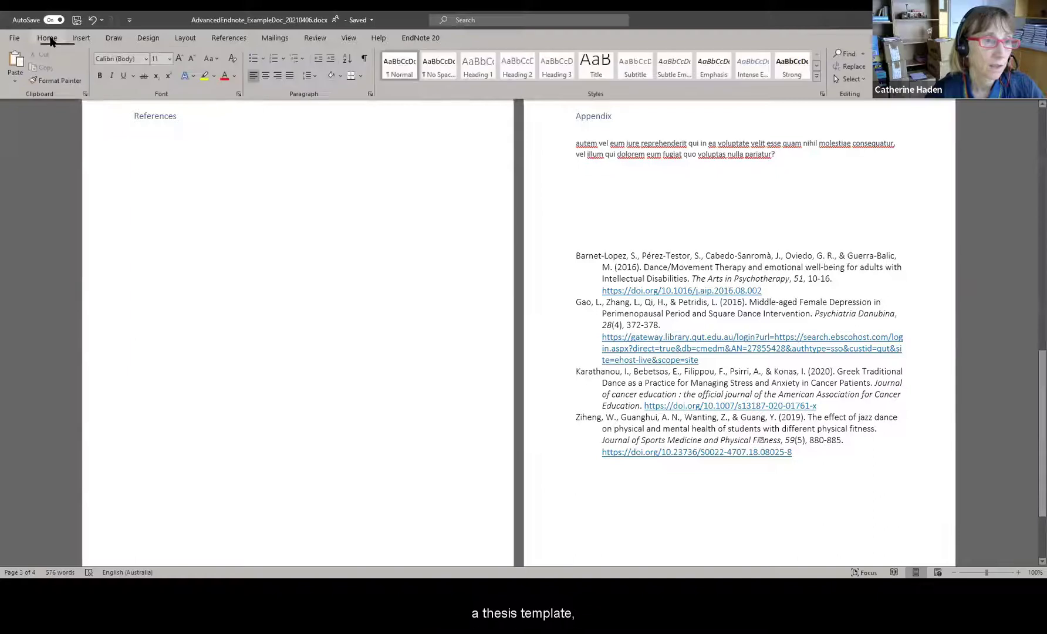
{"action": "left_click", "coordinate": [365, 60]}
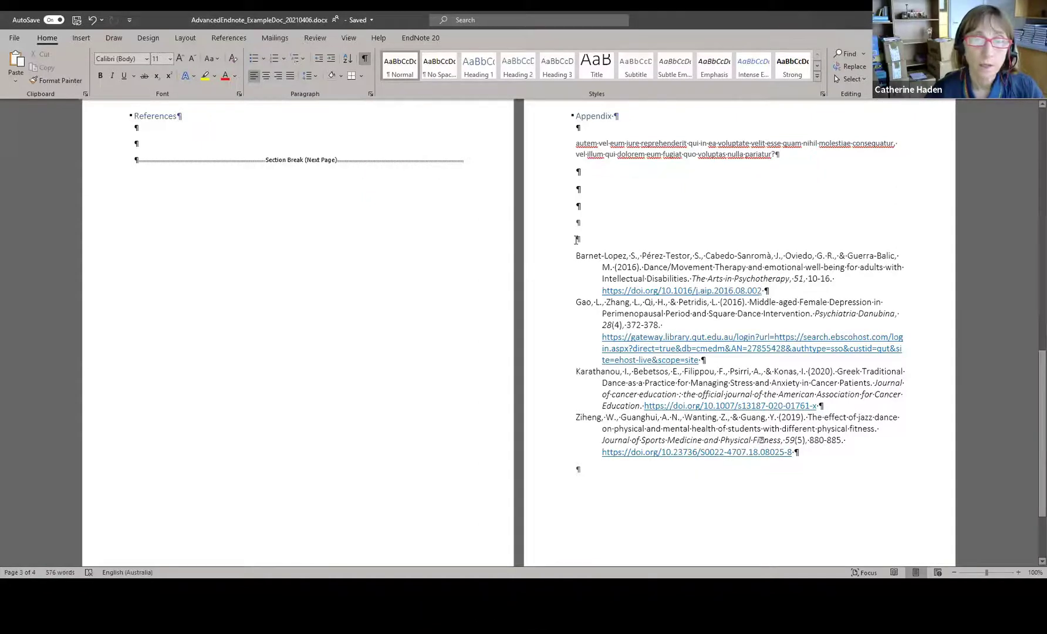
{"action": "left_click", "coordinate": [614, 417]}
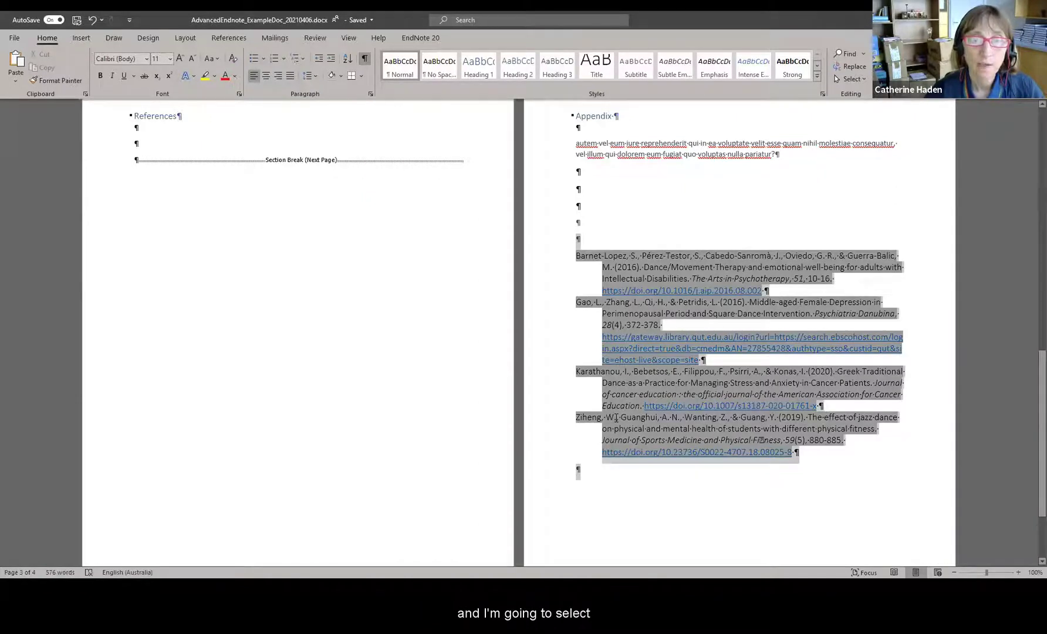
{"action": "left_click_drag", "start_coordinate": [615, 417], "coordinate": [631, 311]}
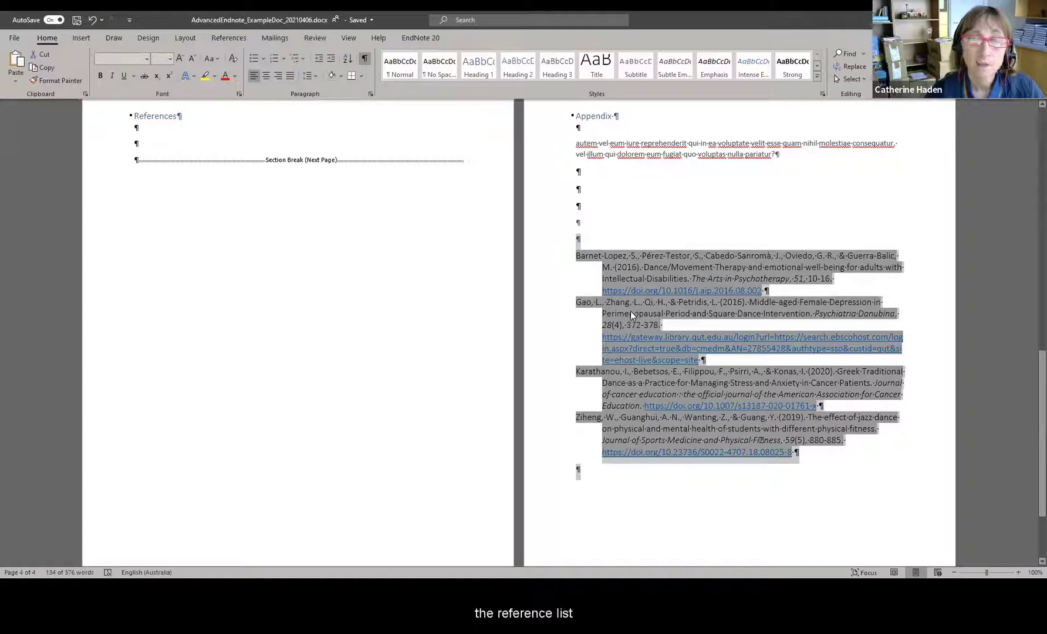
{"action": "right_click", "coordinate": [631, 311]}
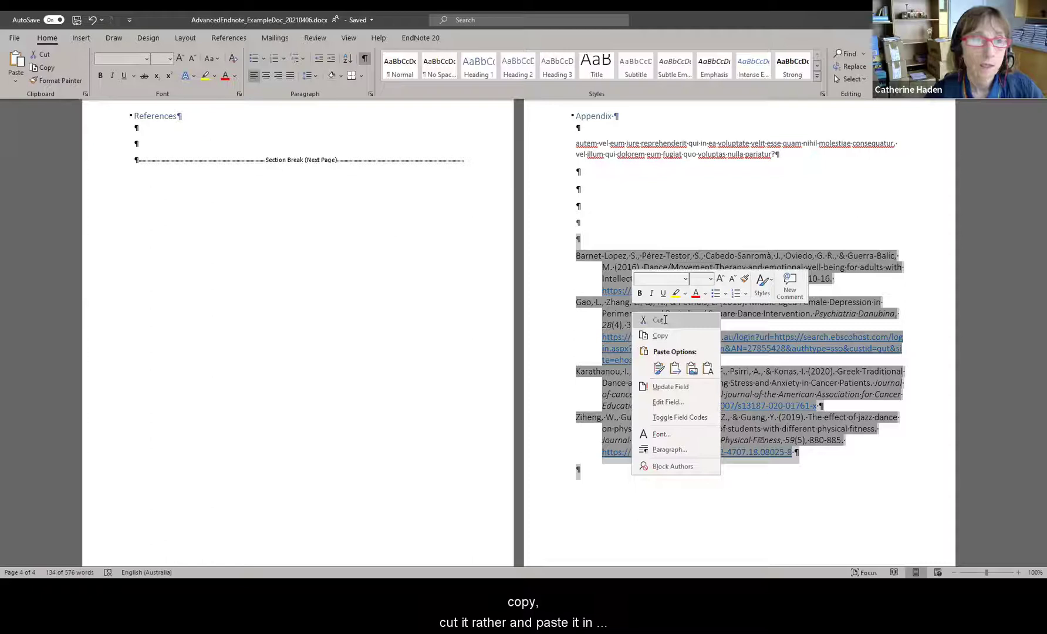
{"action": "left_click", "coordinate": [658, 320]}
{"action": "left_click", "coordinate": [150, 127]}
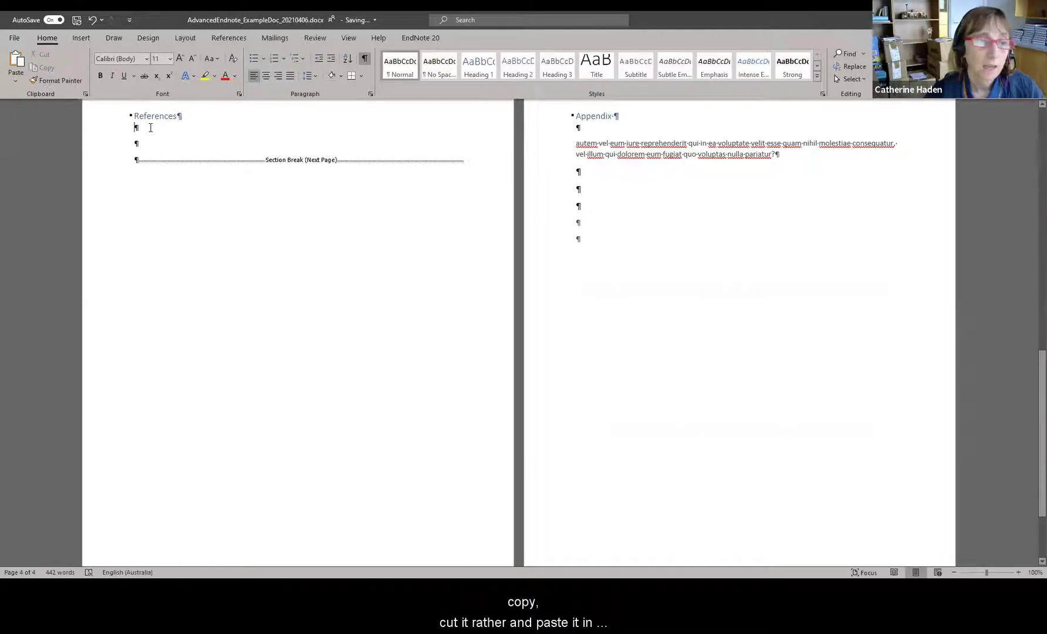
{"action": "right_click", "coordinate": [150, 128]}
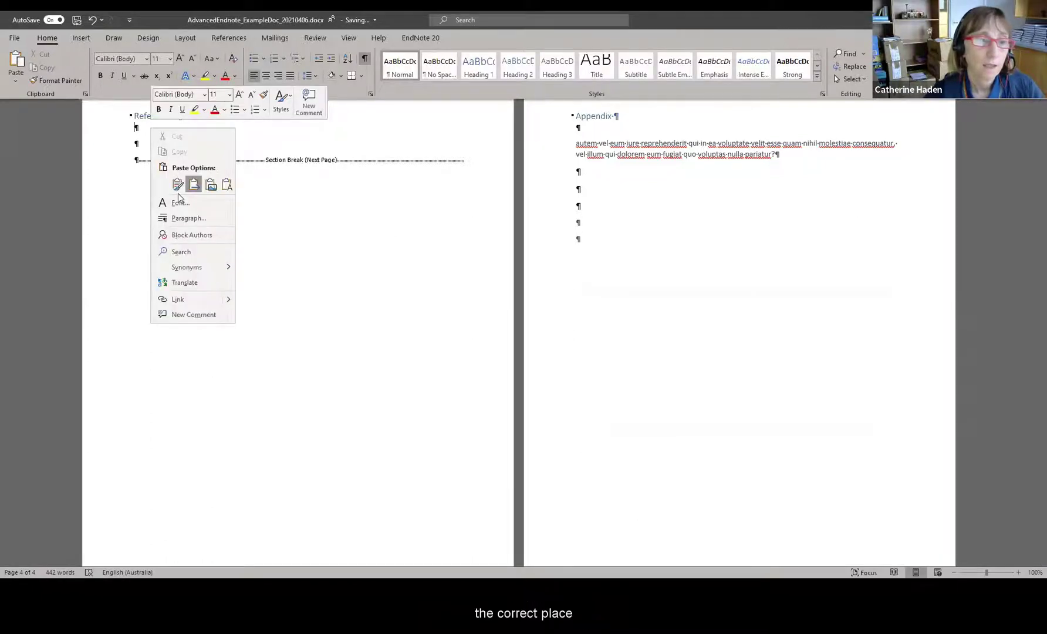
{"action": "left_click", "coordinate": [178, 184]}
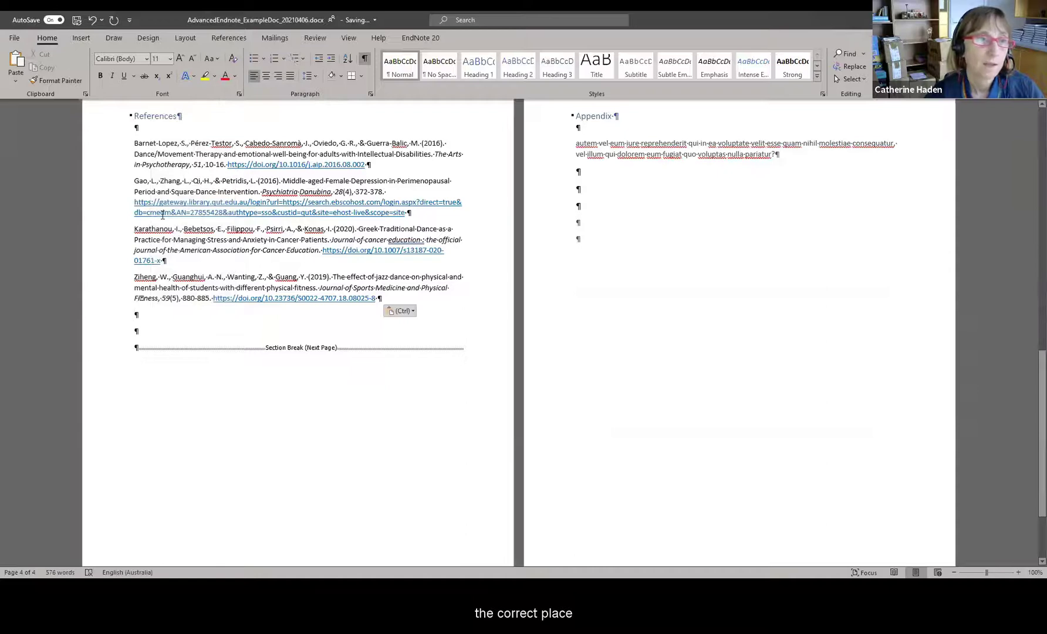
{"action": "key", "text": "ctrl+shift+8"}
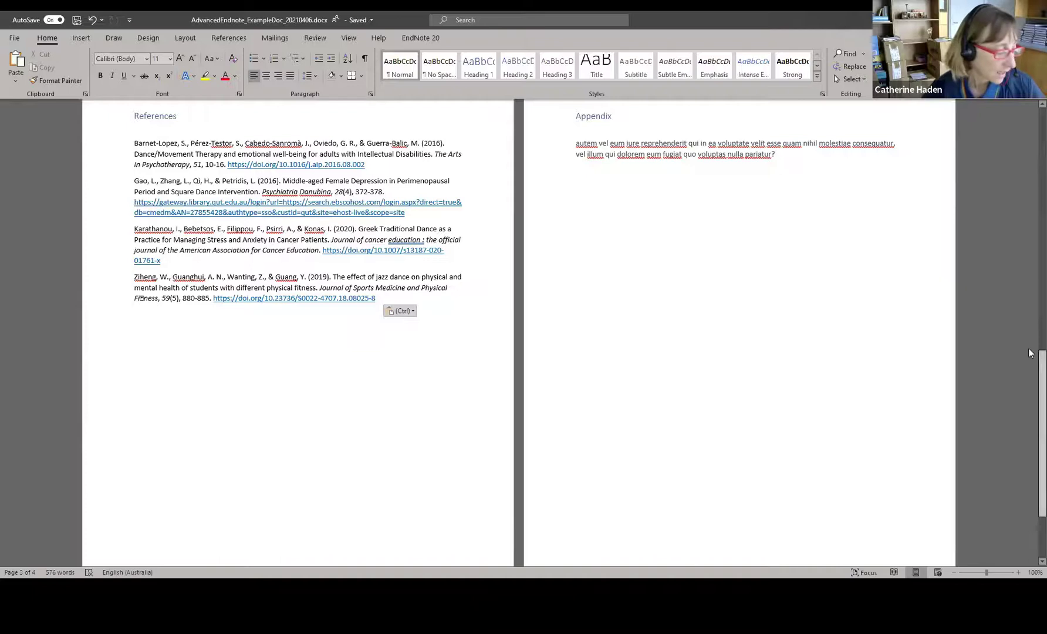
Start converting the document's citations and bibliography to plain text and cancel the conversion.
{"action": "scroll", "coordinate": [1028, 352], "scroll_direction": "up", "scroll_amount": 3}
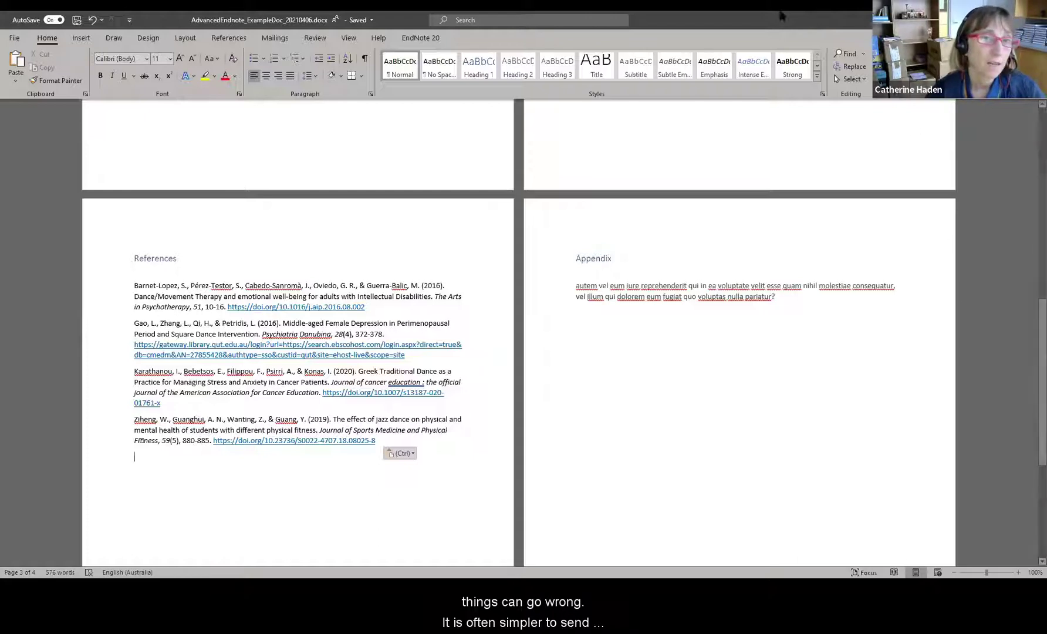
{"action": "left_click", "coordinate": [414, 38]}
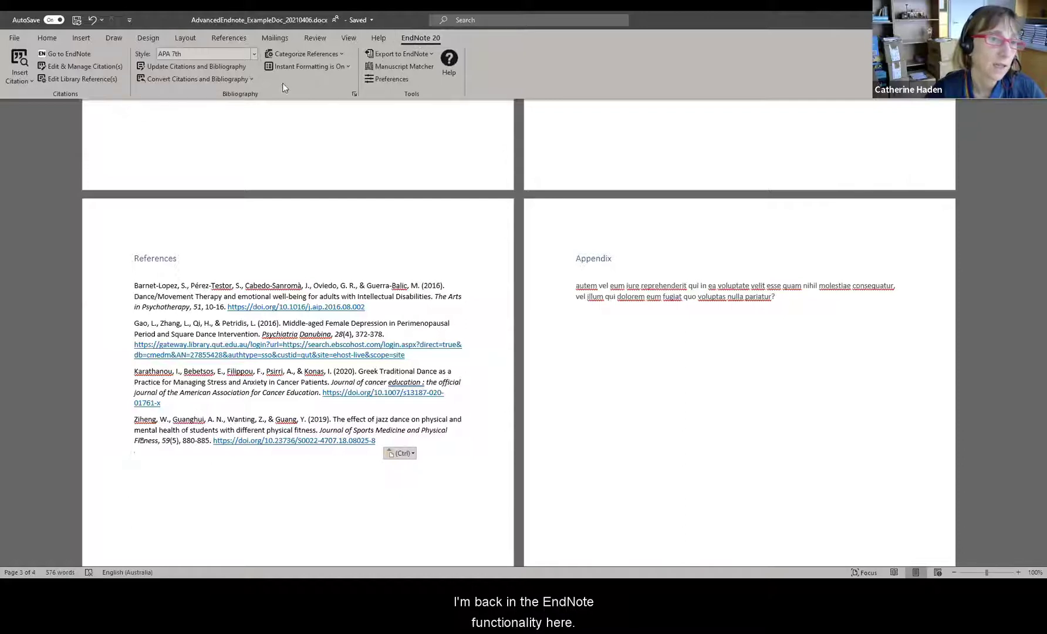
{"action": "left_click", "coordinate": [252, 80]}
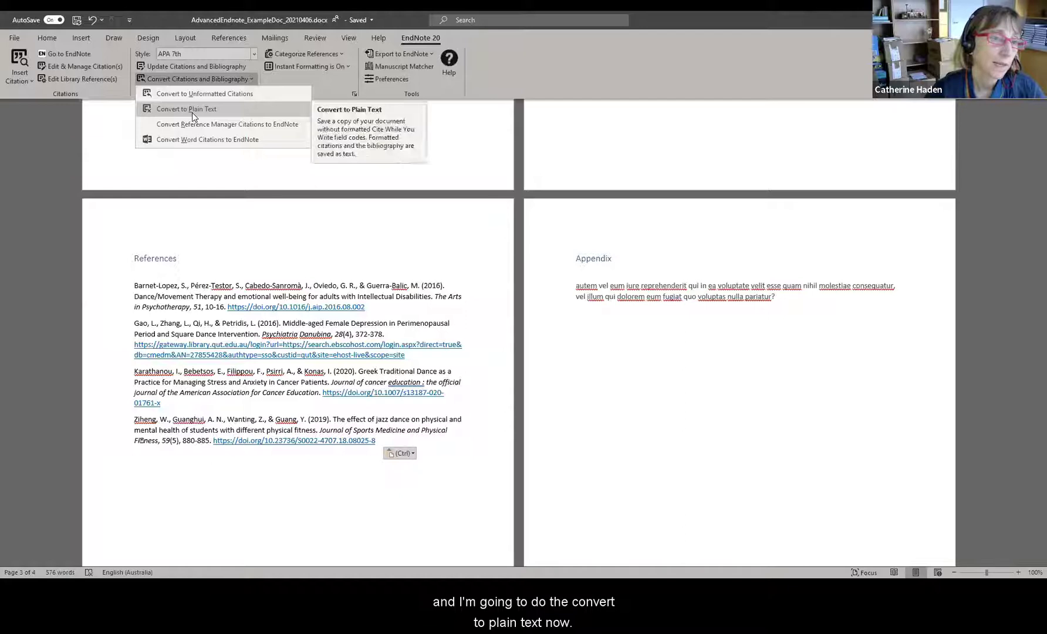
{"action": "left_click", "coordinate": [192, 110]}
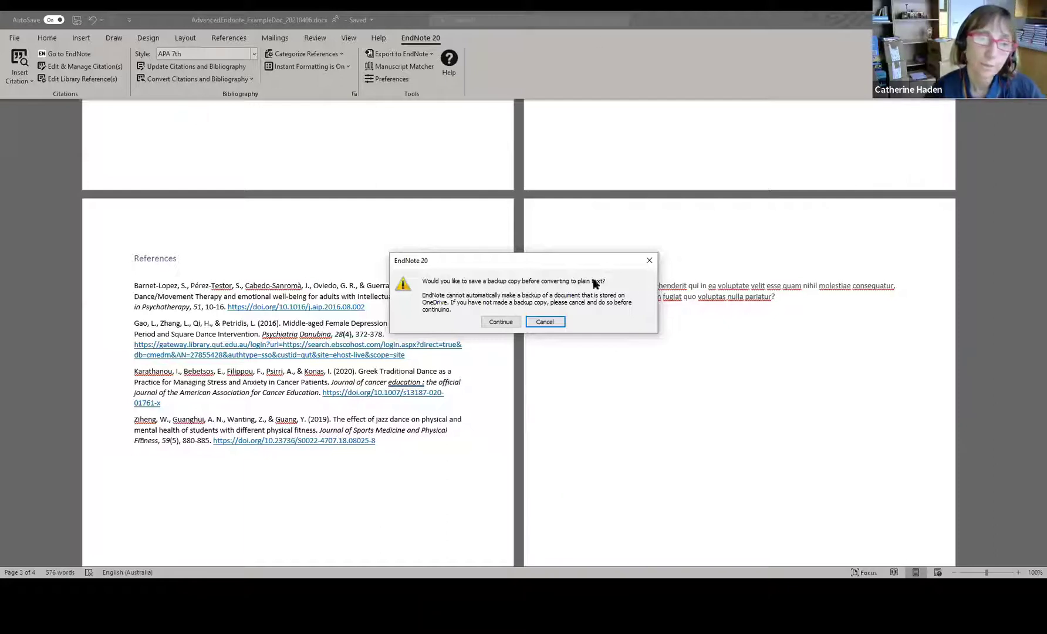
{"action": "left_click", "coordinate": [649, 260]}
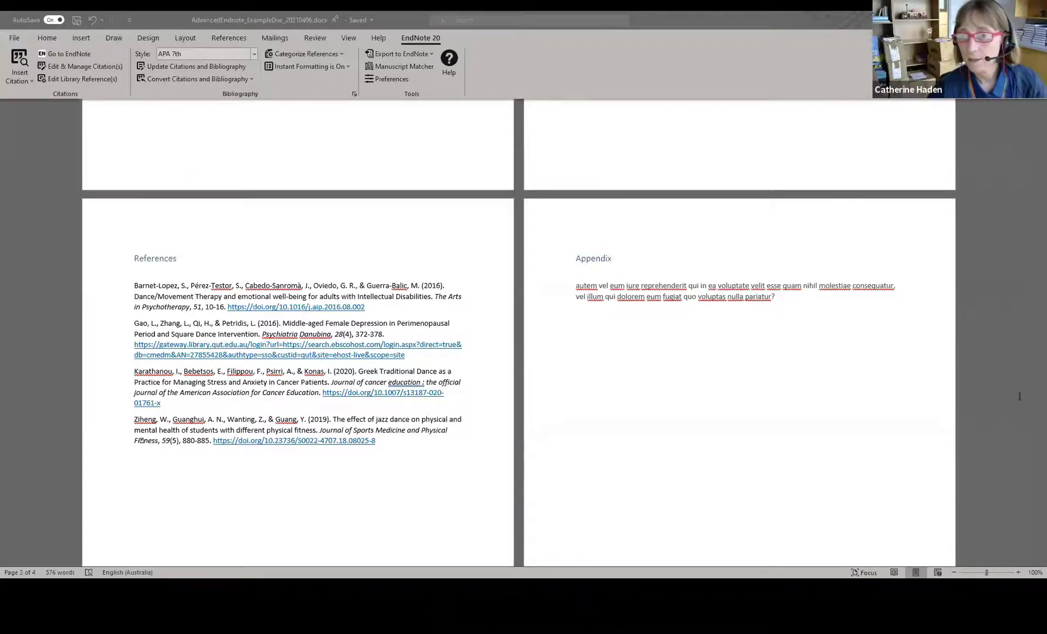
Return to the first page, convert the citations to unformatted, and update the citations and bibliography.
{"action": "left_click", "coordinate": [1028, 370]}
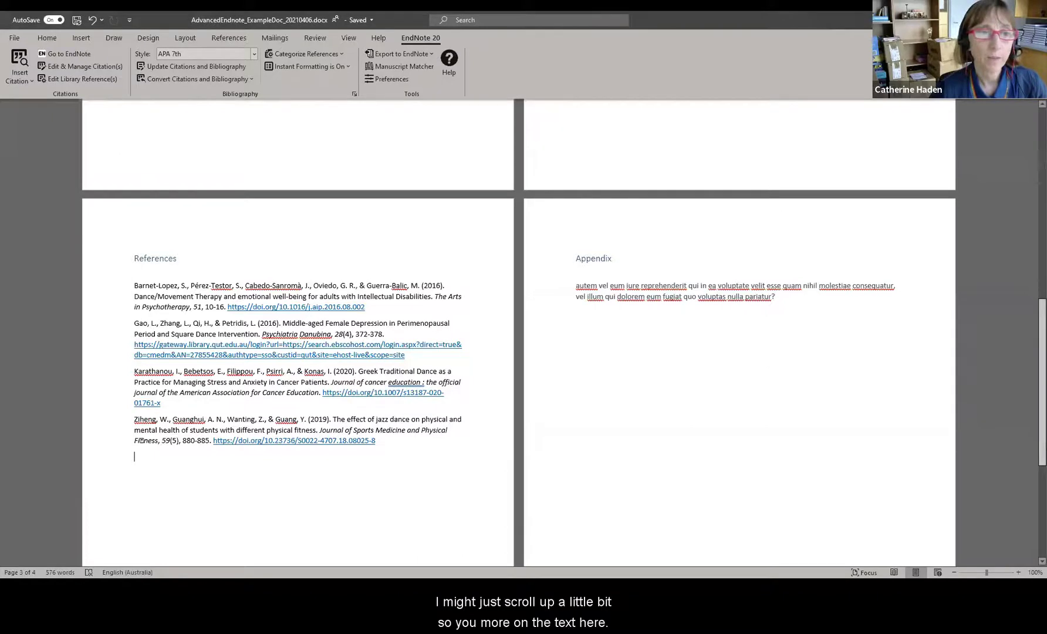
{"action": "left_click_drag", "start_coordinate": [1041, 382], "coordinate": [1041, 191]}
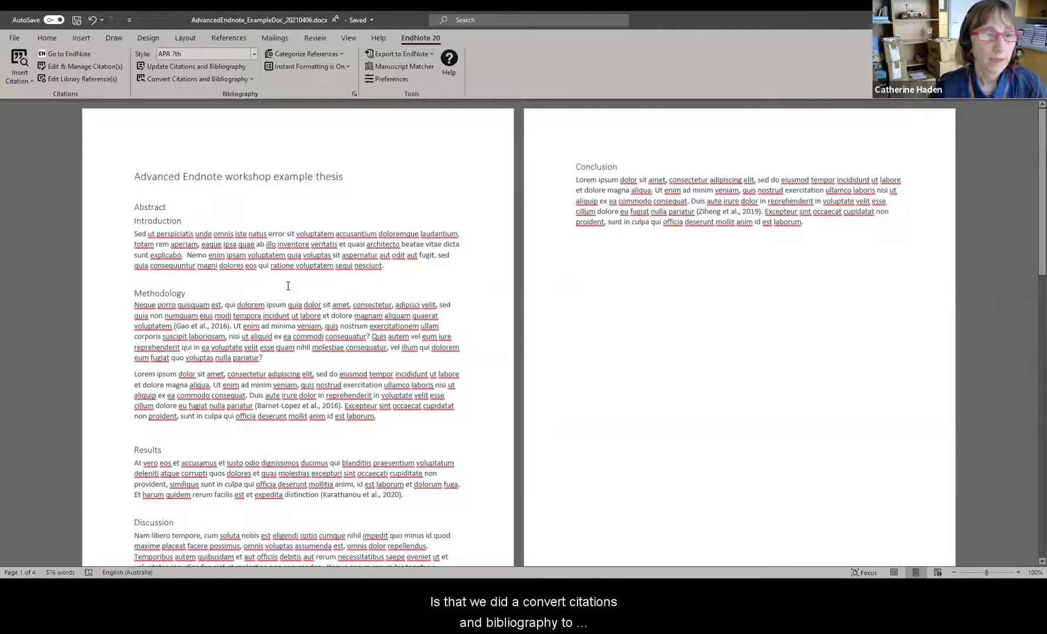
{"action": "left_click", "coordinate": [250, 78]}
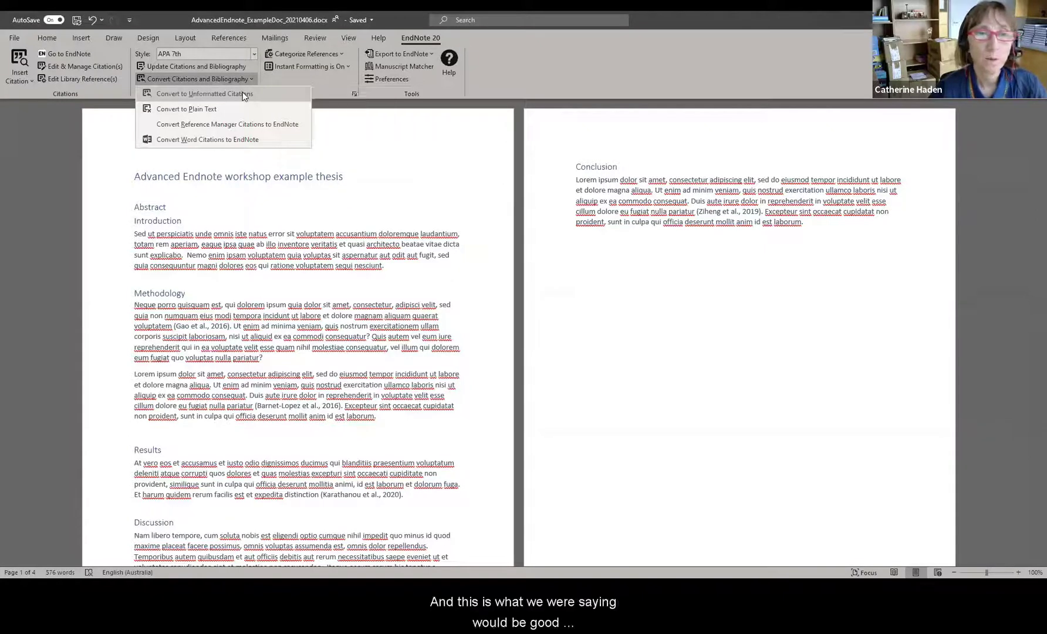
{"action": "left_click", "coordinate": [244, 95]}
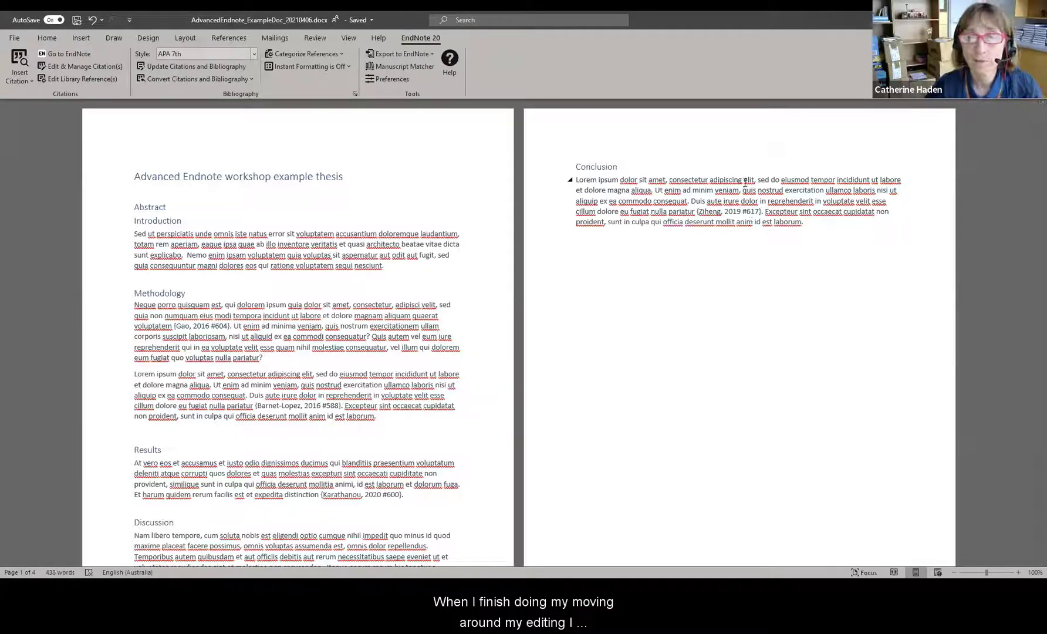
{"action": "left_click", "coordinate": [199, 65]}
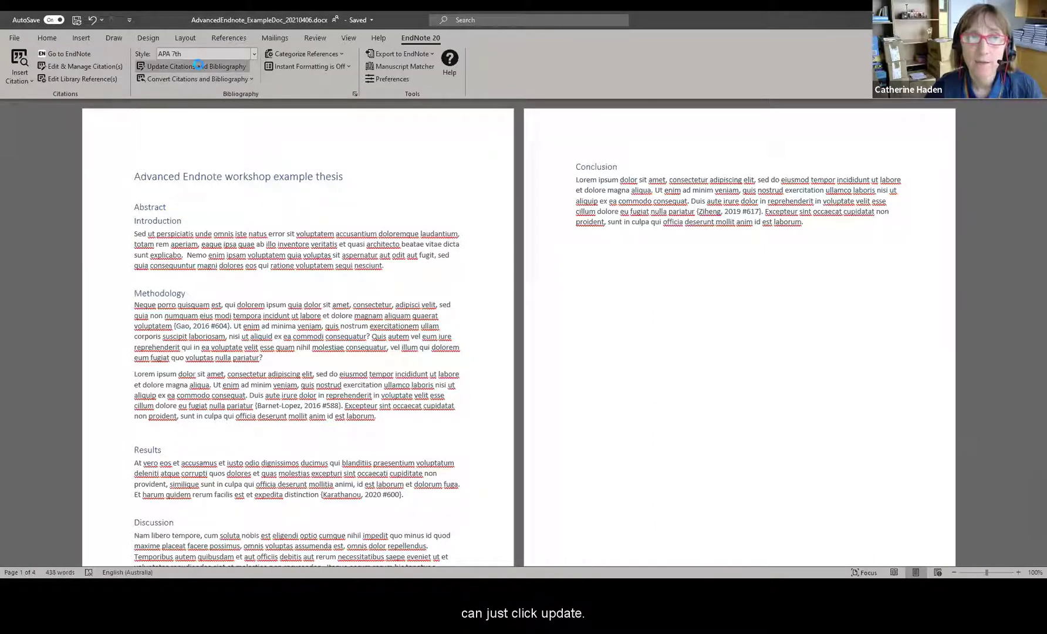